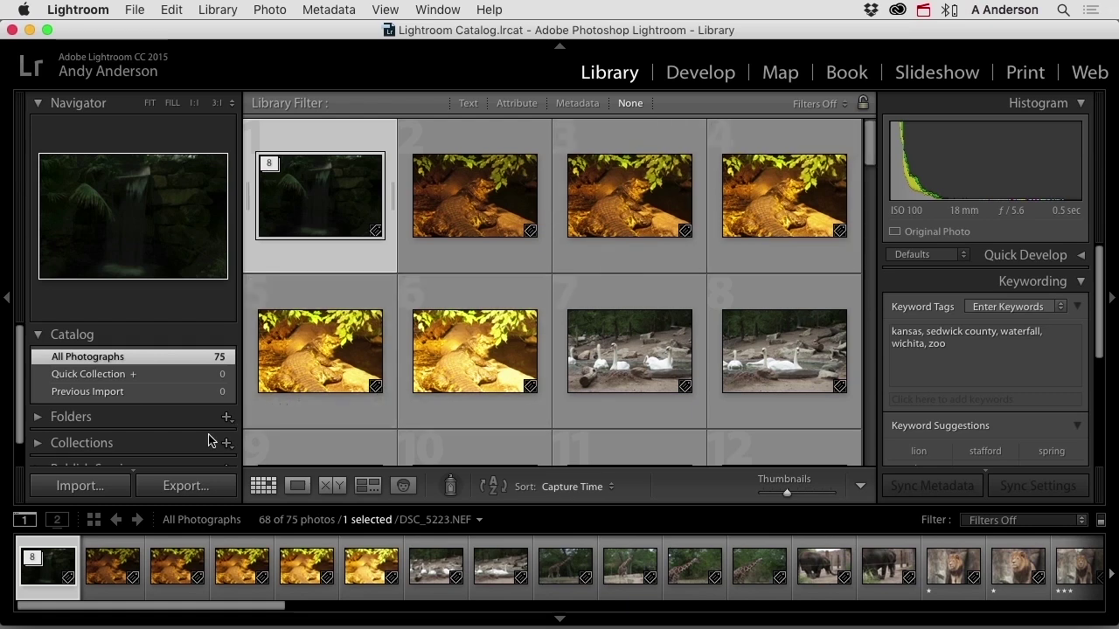
Start an import from the Desktop's 03 Working Files folder, showing its five NEF photos.
click(107, 487)
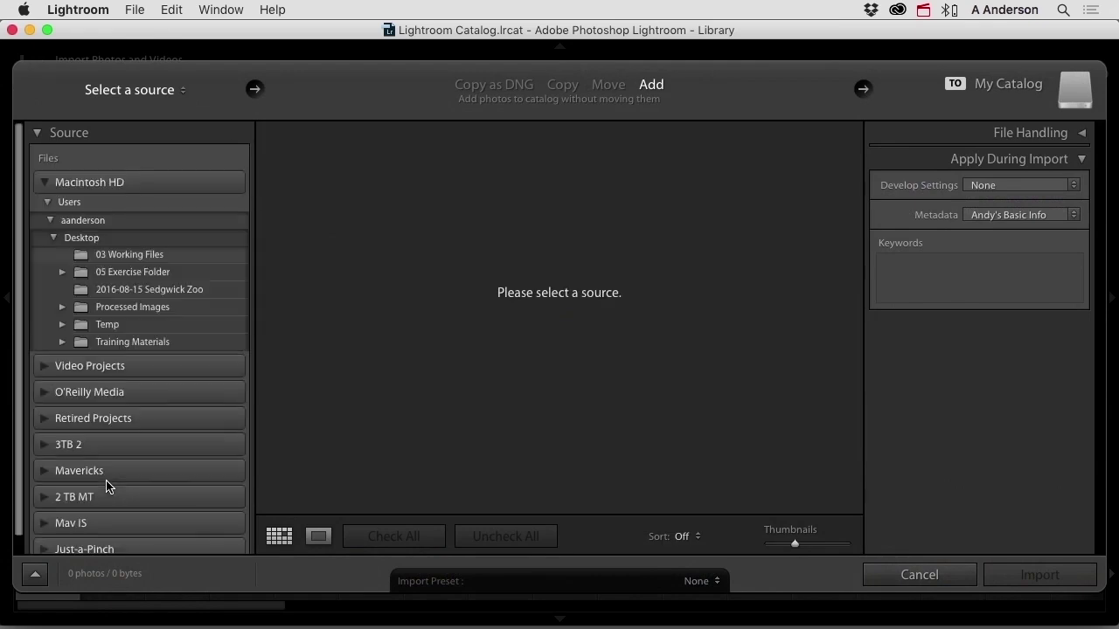
click(145, 257)
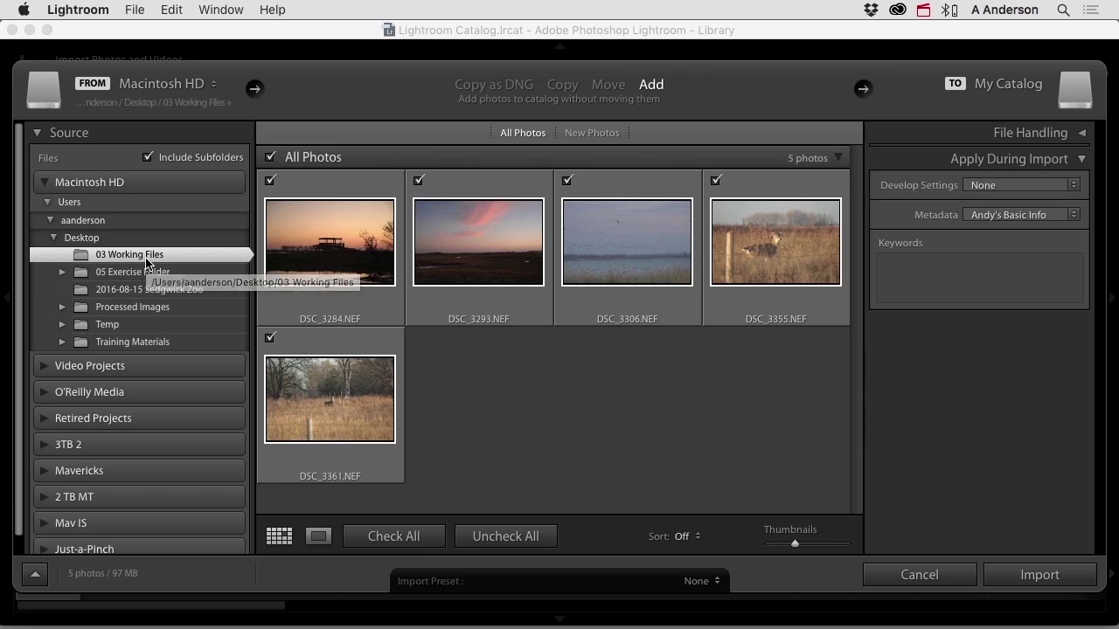
Enter the import keywords quivera, stafford, kansas and spring, then import the five photos.
click(903, 269)
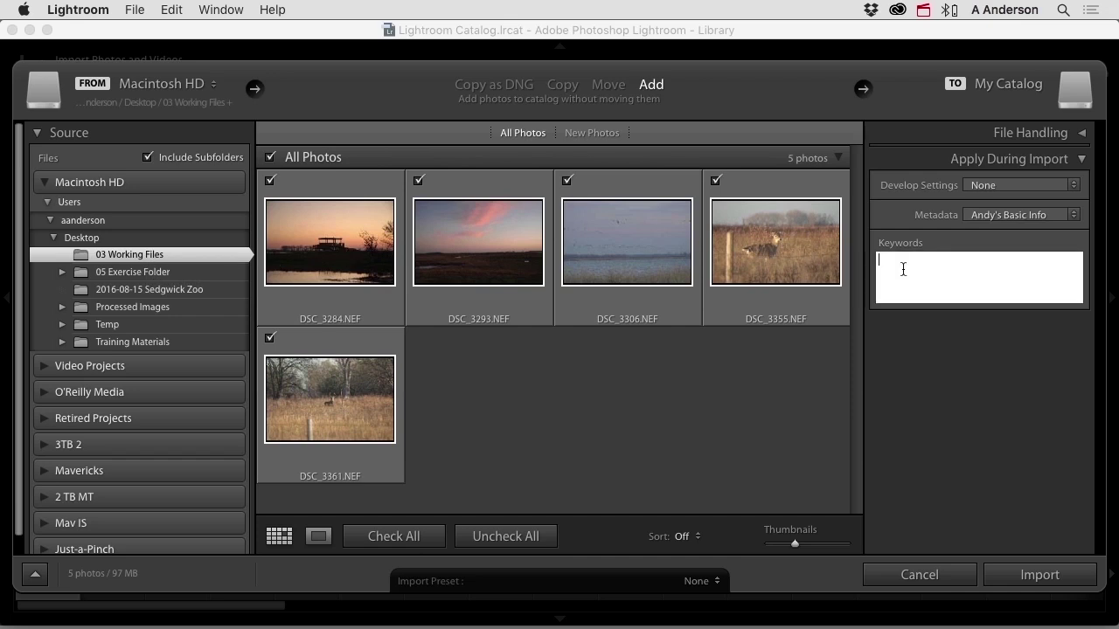
text(quivera)
key(Return)
text(, stafford)
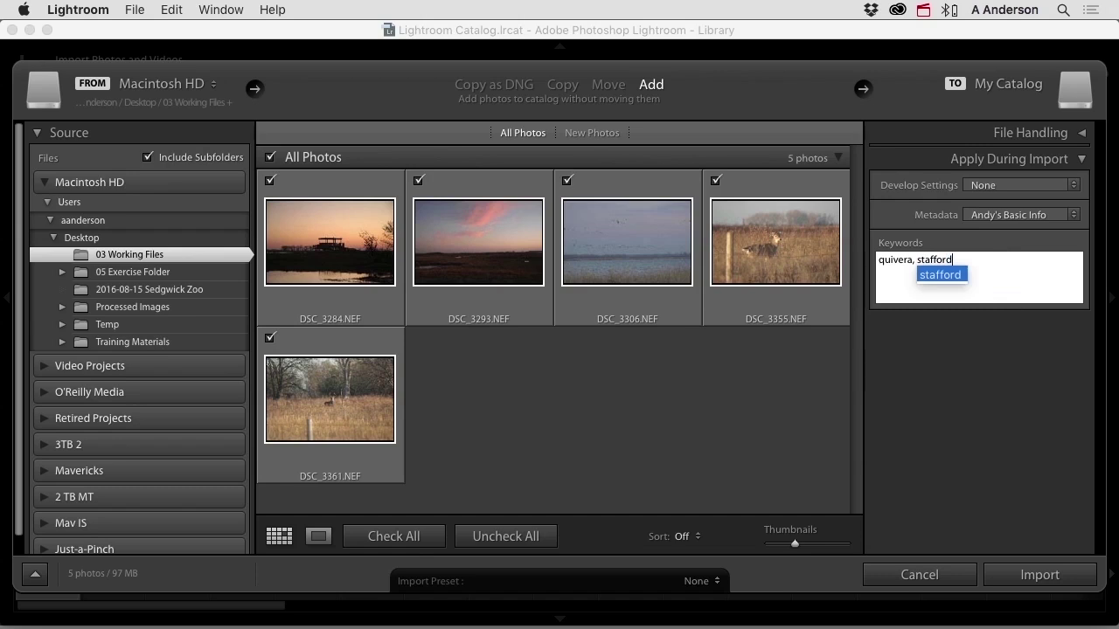
key(Return)
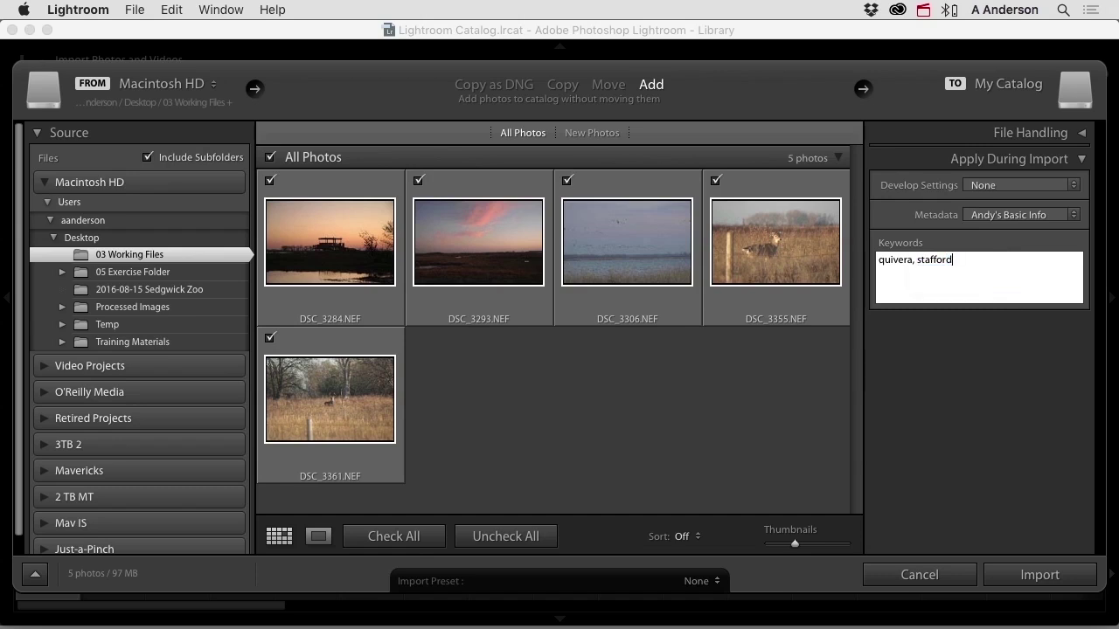
text(, kansas,)
text( spring)
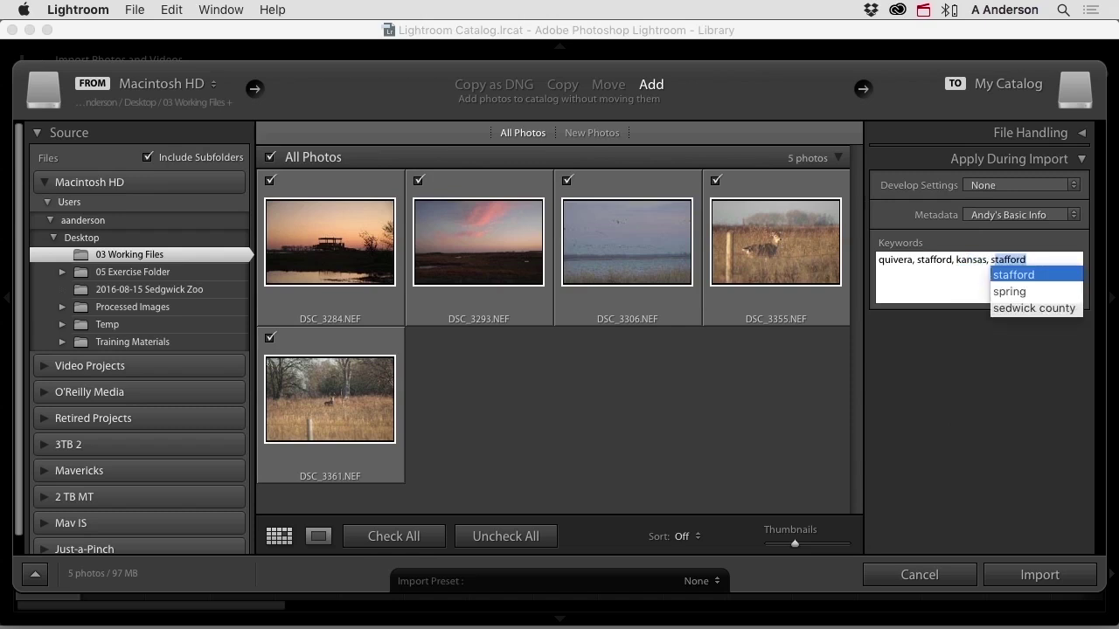
key(Return)
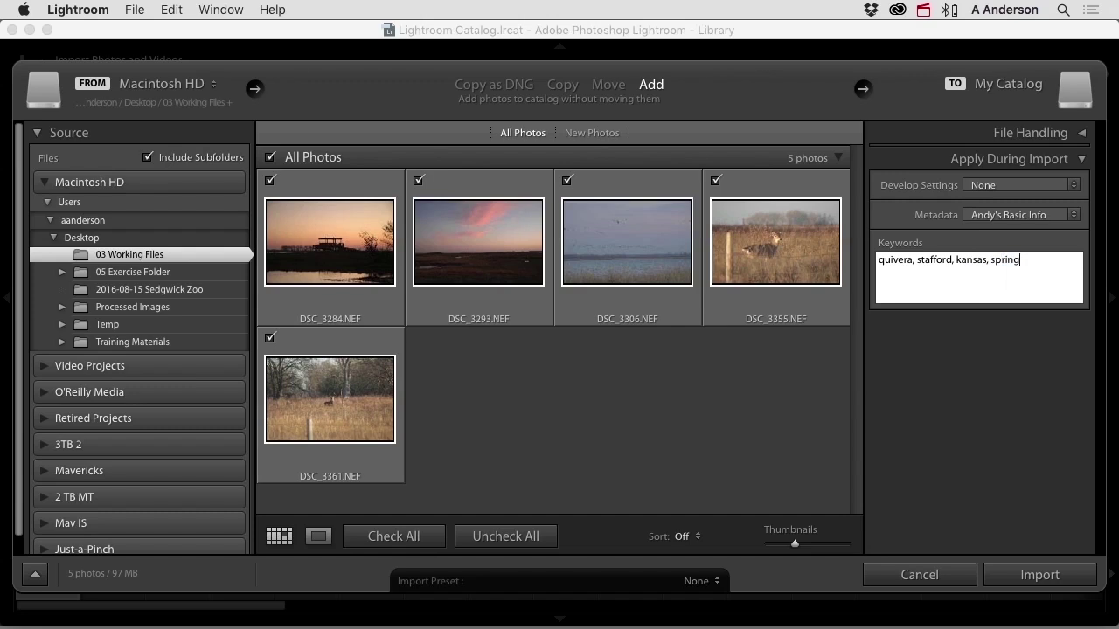
key(super+a)
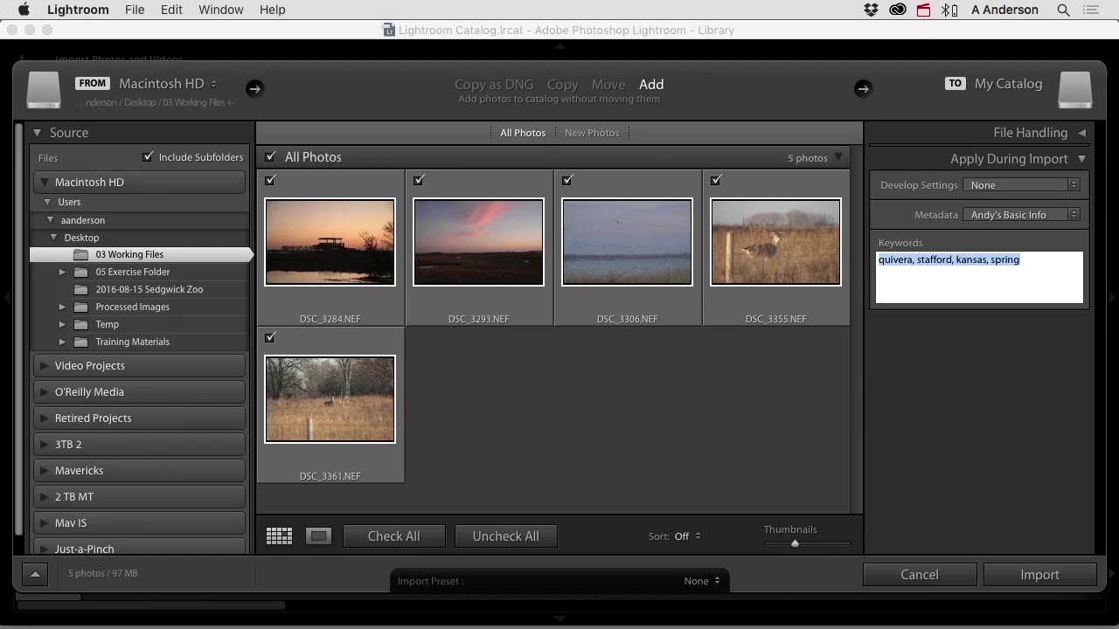
click(1021, 574)
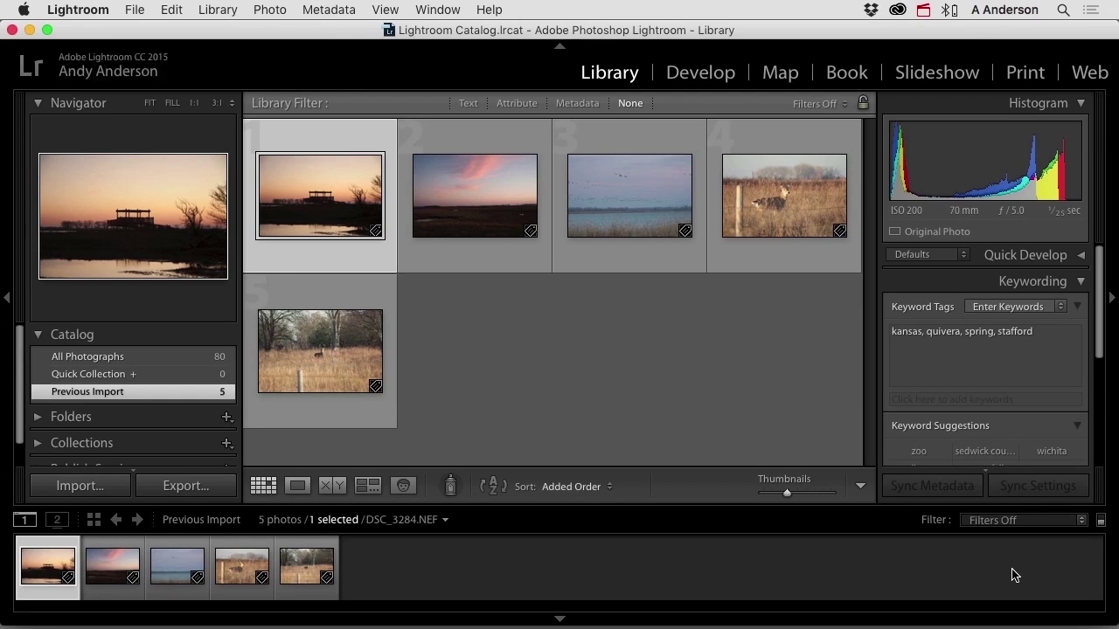
Check the keywords under Quick Develop, then select the photo of the deer in tall grass.
click(1046, 259)
click(1045, 260)
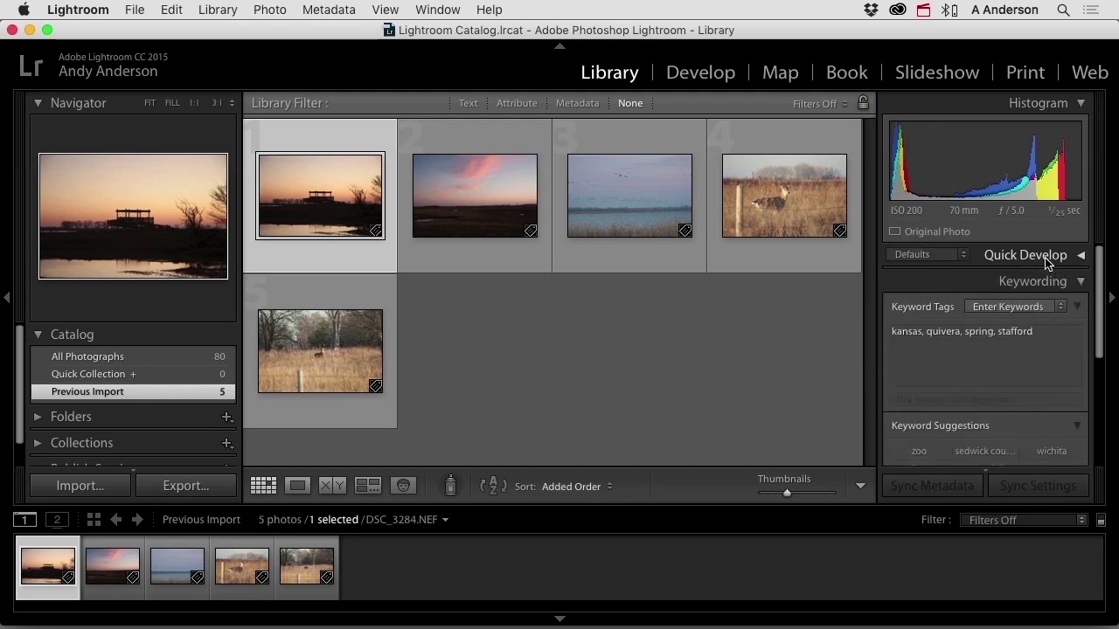
click(680, 341)
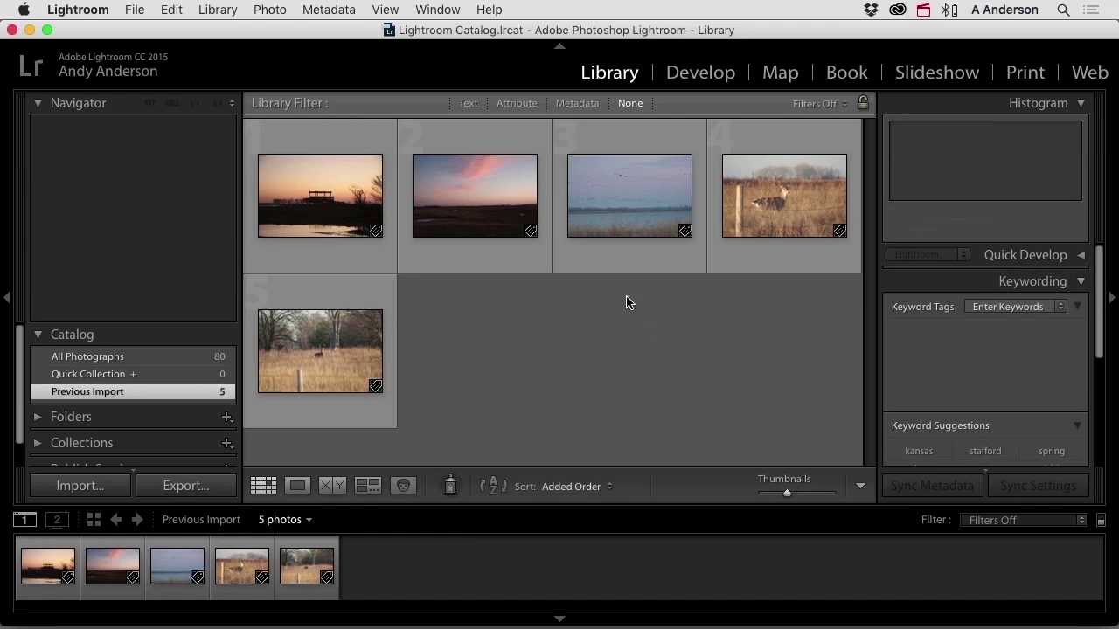
click(490, 199)
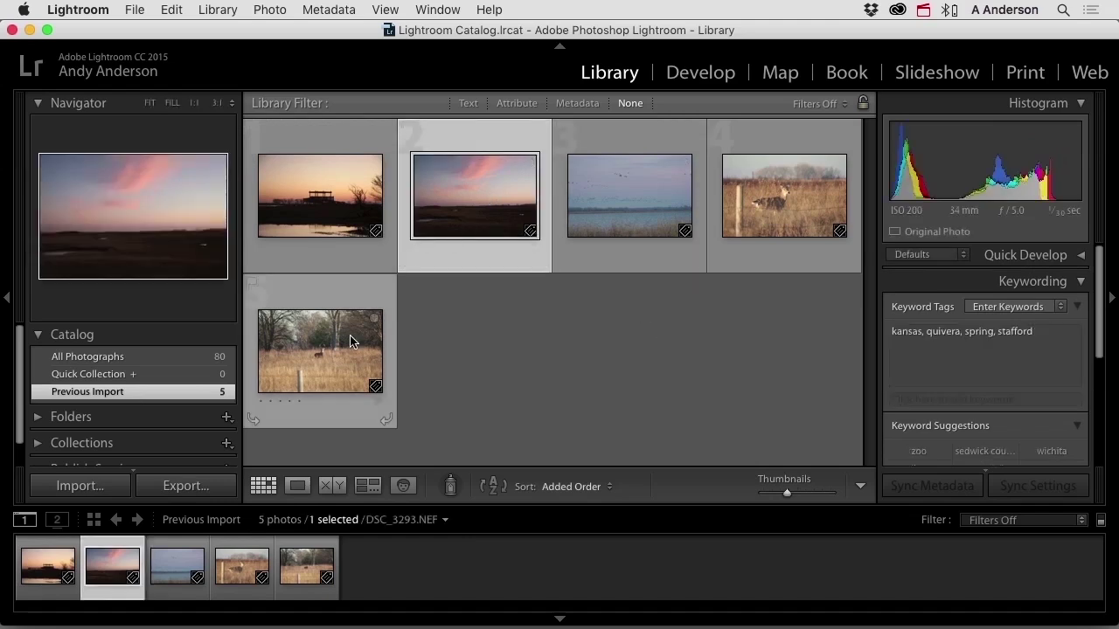
click(311, 349)
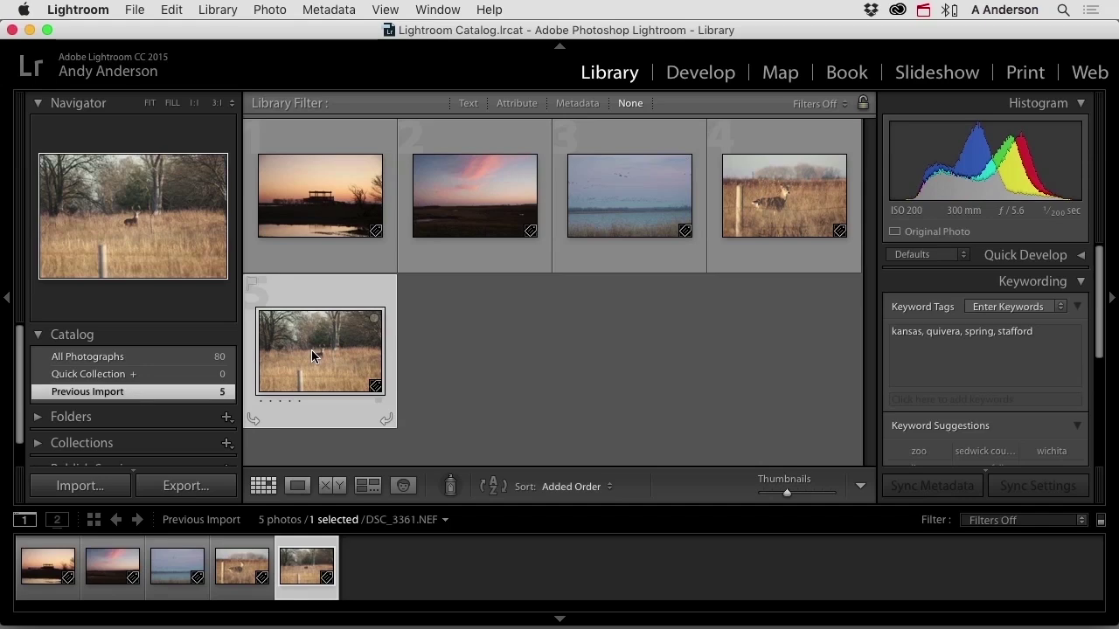
Open the deer photo DSC_3361.NEF in Develop with the Crop & Straighten tool active.
click(720, 80)
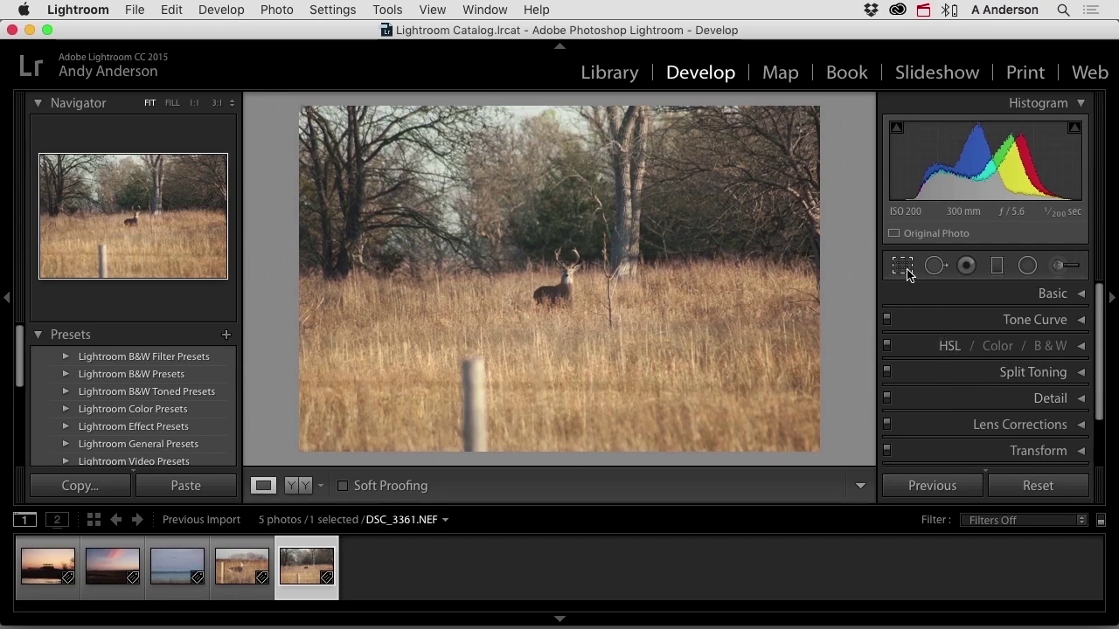
click(906, 272)
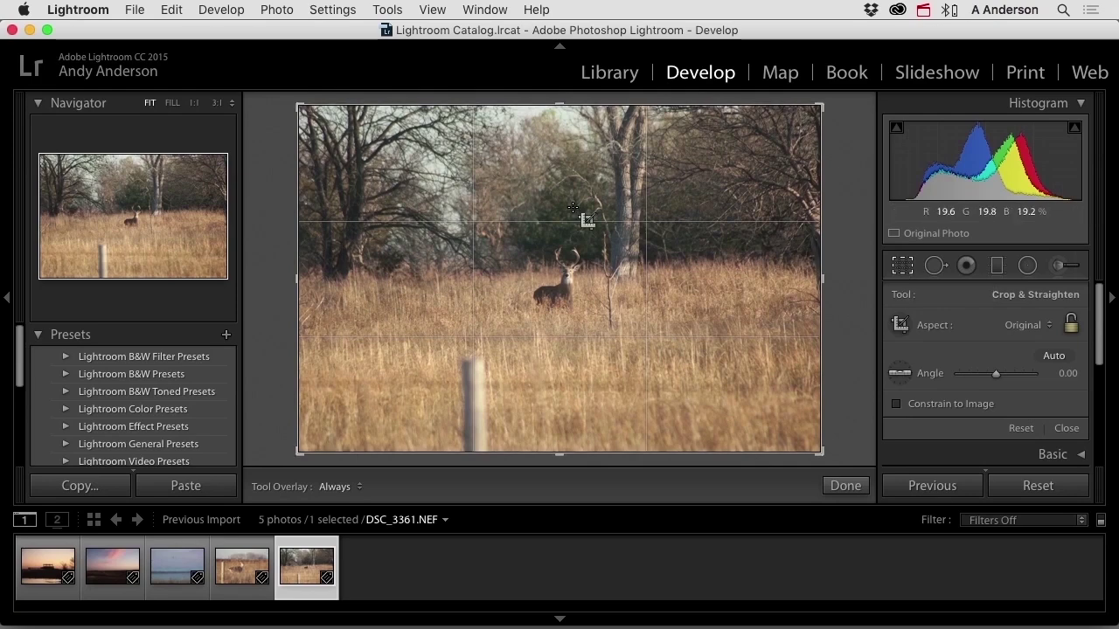
Lock the crop to a 5 x 7 aspect, frame it tightly around the deer, and apply it.
drag(299, 105, 388, 135)
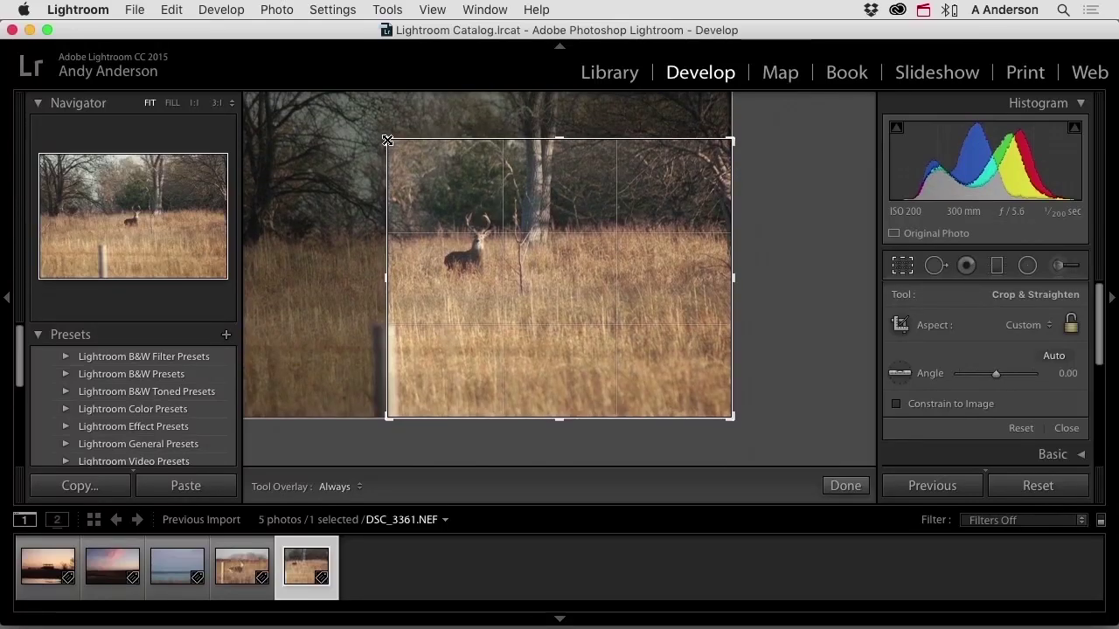
drag(523, 272, 615, 317)
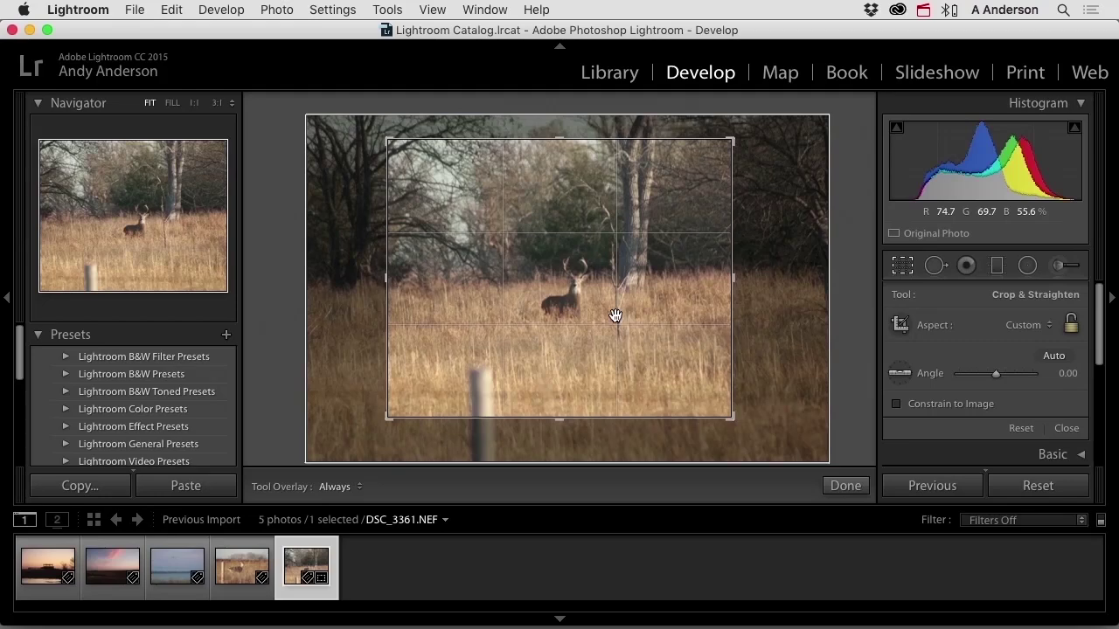
click(1025, 325)
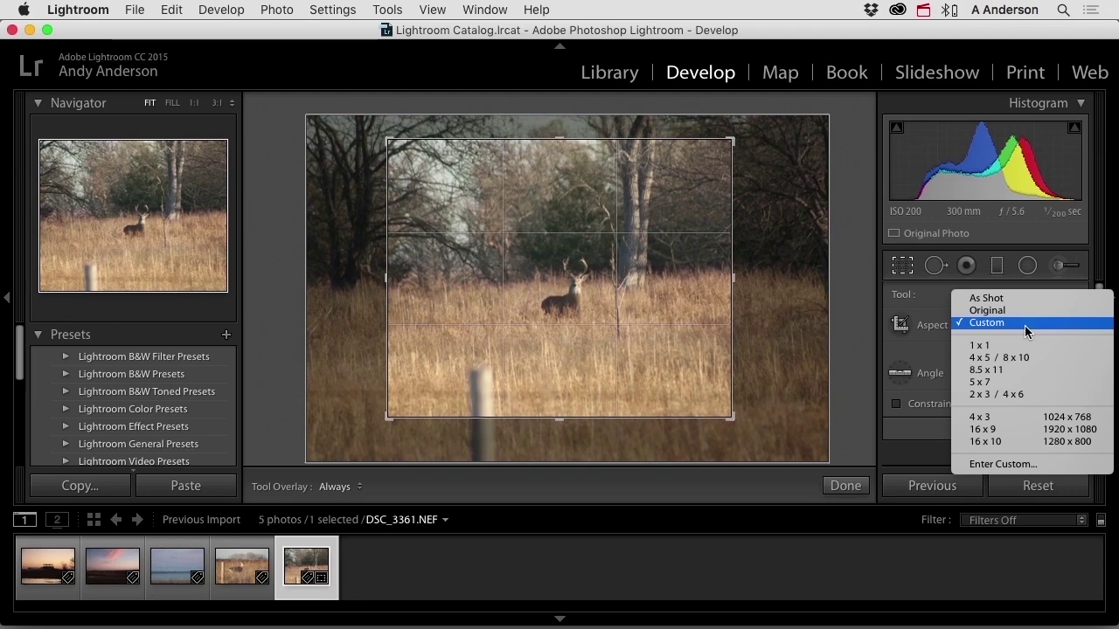
click(1004, 383)
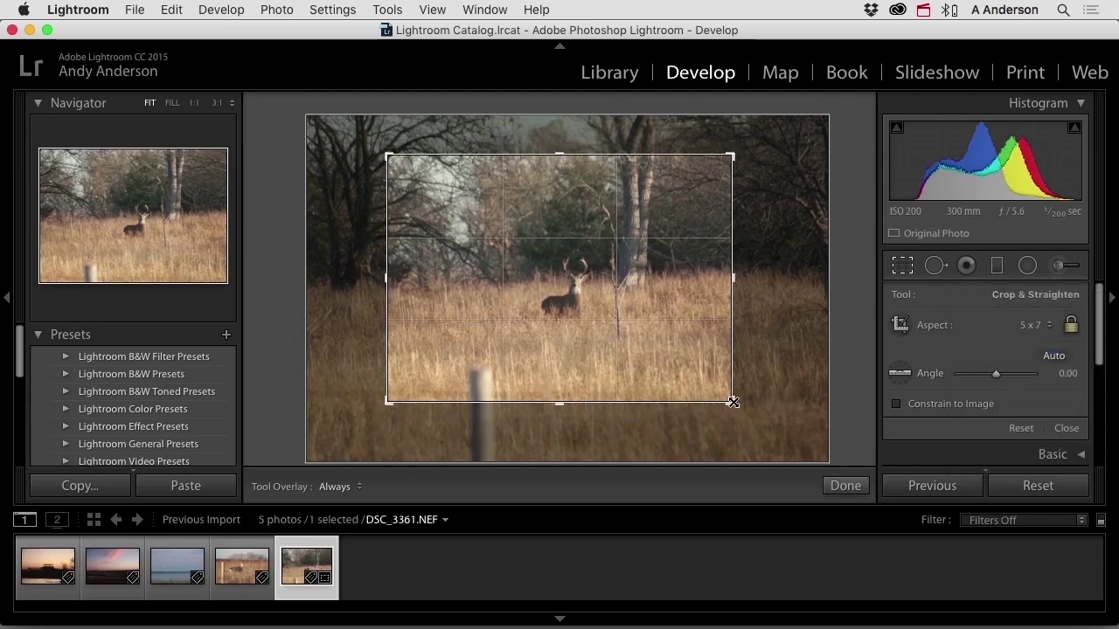
mouse_move(733, 402)
mouse_down()
mouse_move(749, 414)
mouse_move(735, 395)
mouse_move(747, 403)
mouse_up()
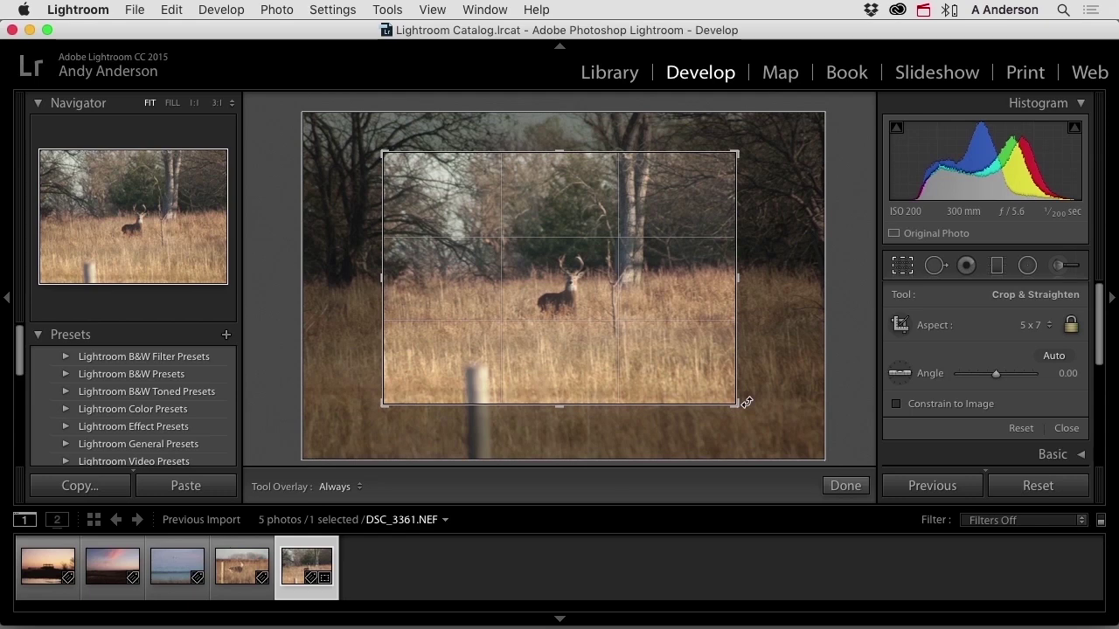
click(844, 486)
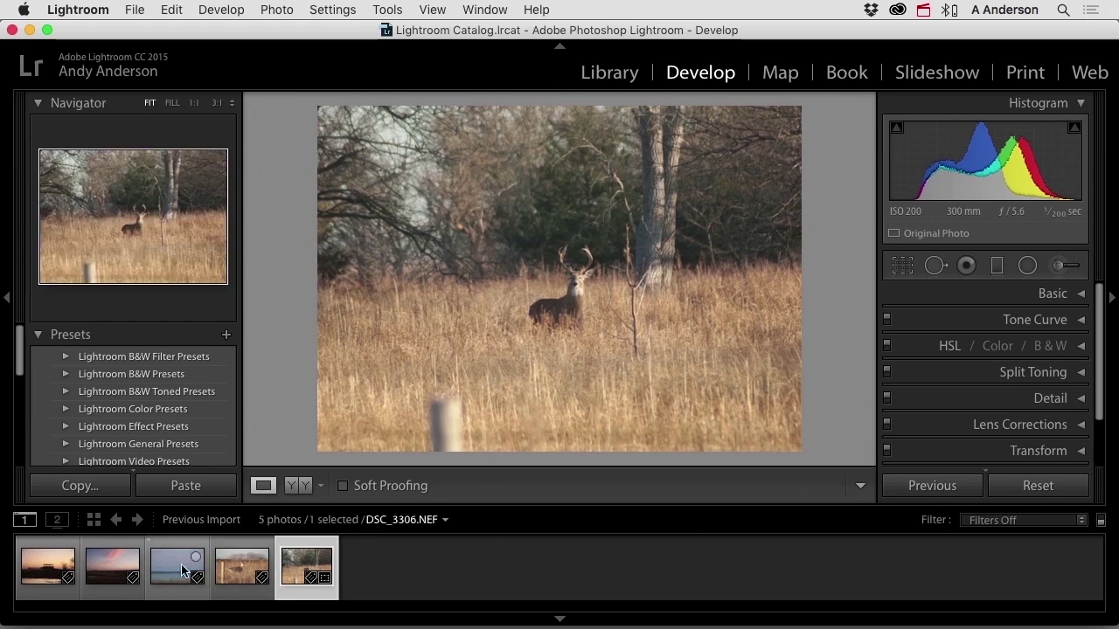
Level the horizon of sunset photo DSC_3293.NEF by tracing it with the straighten tool, about 0.75°.
click(112, 575)
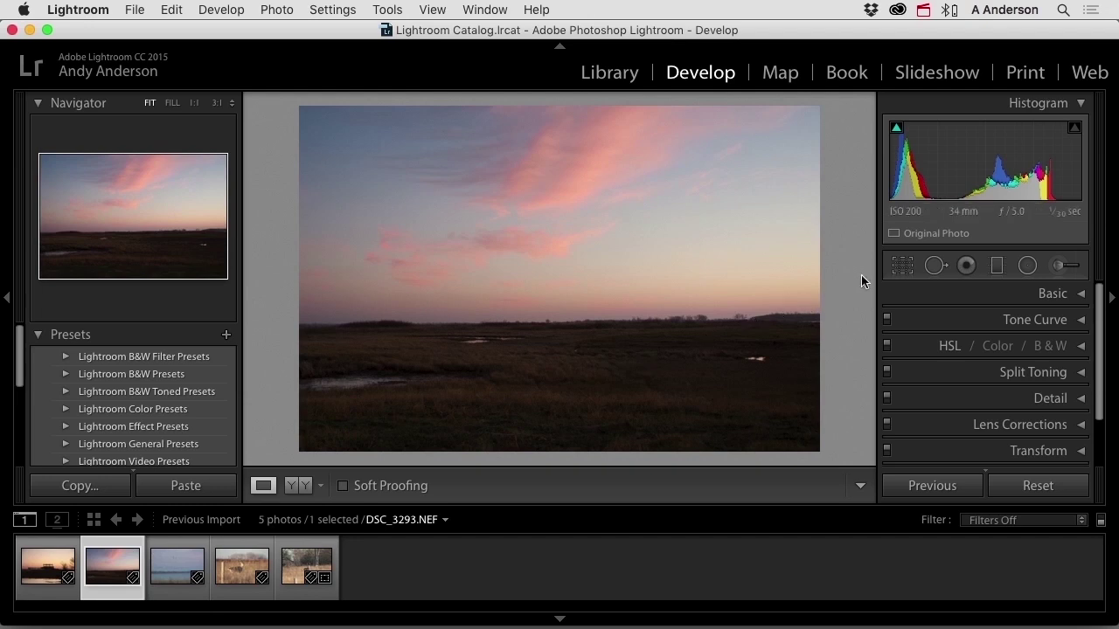
click(902, 267)
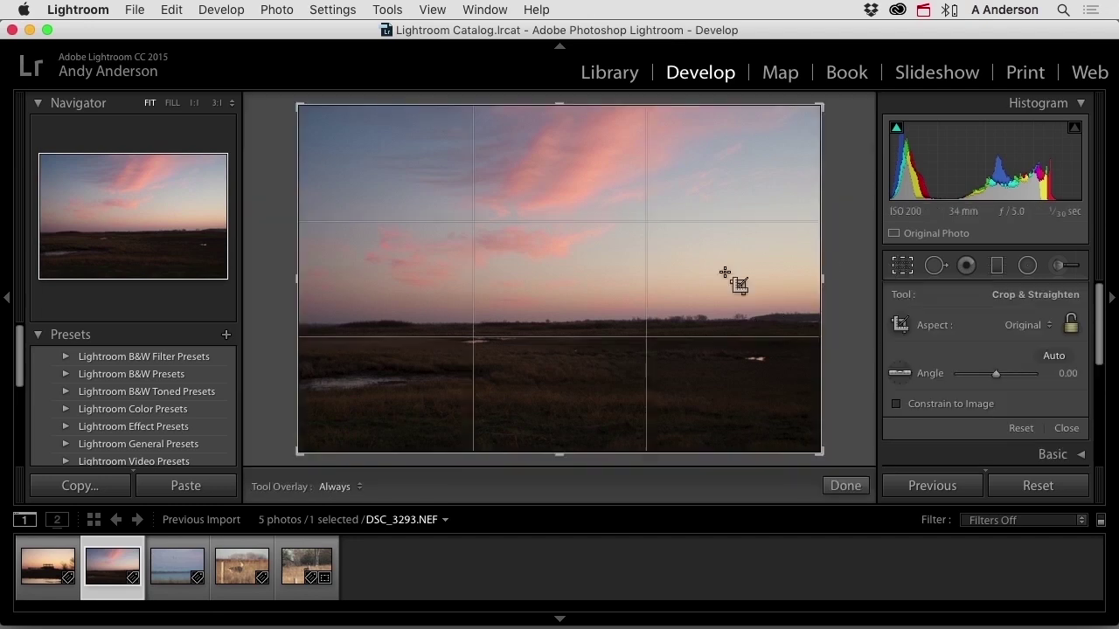
key(super)
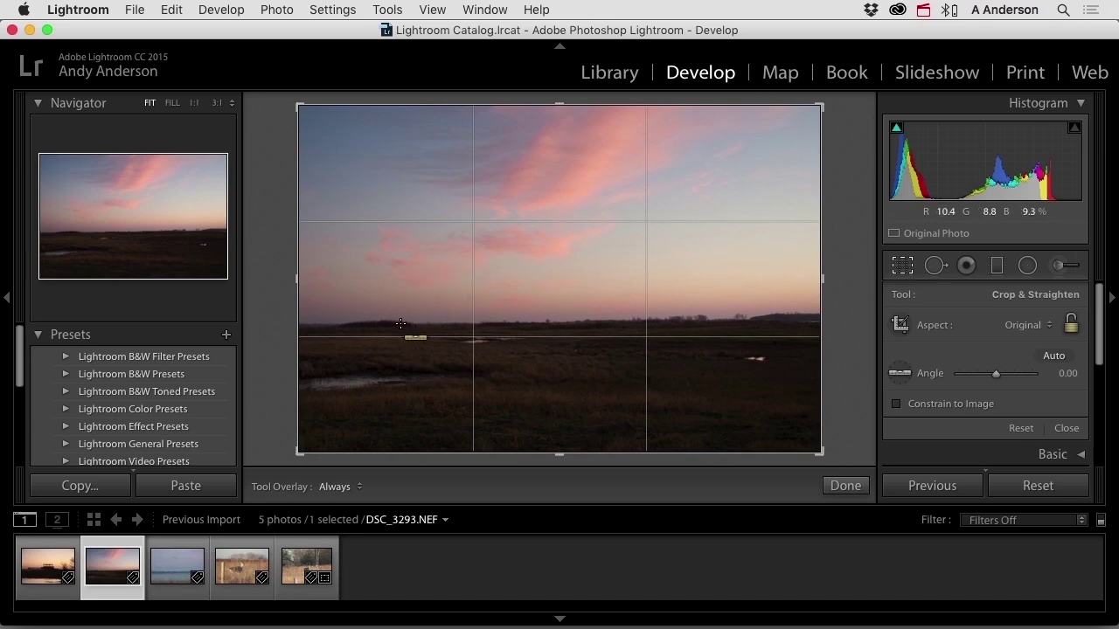
drag(399, 324, 761, 318)
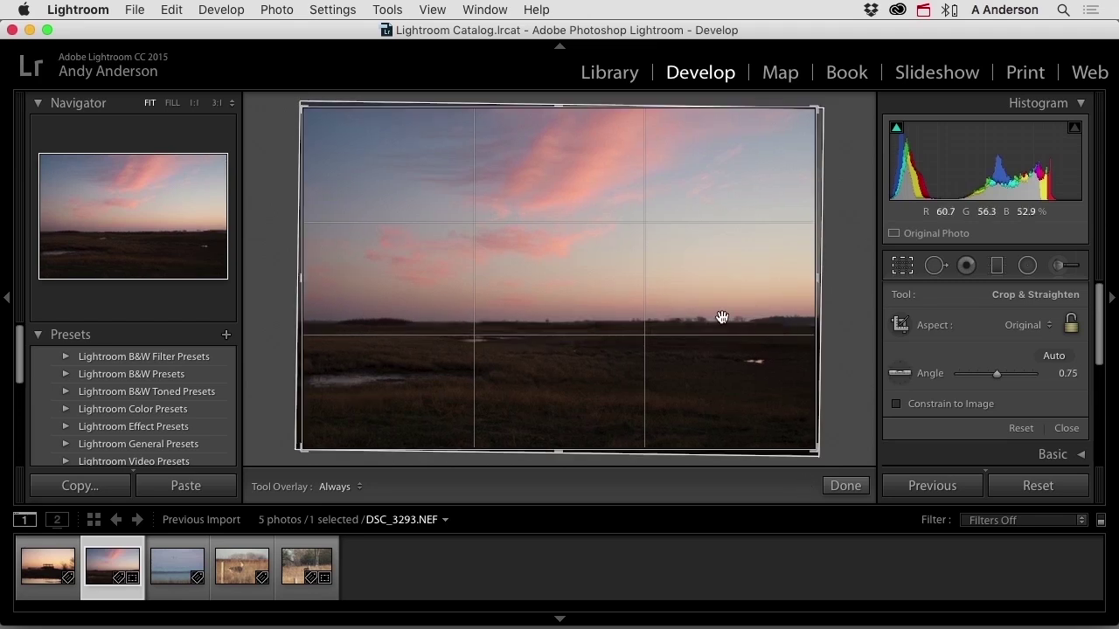
key(Return)
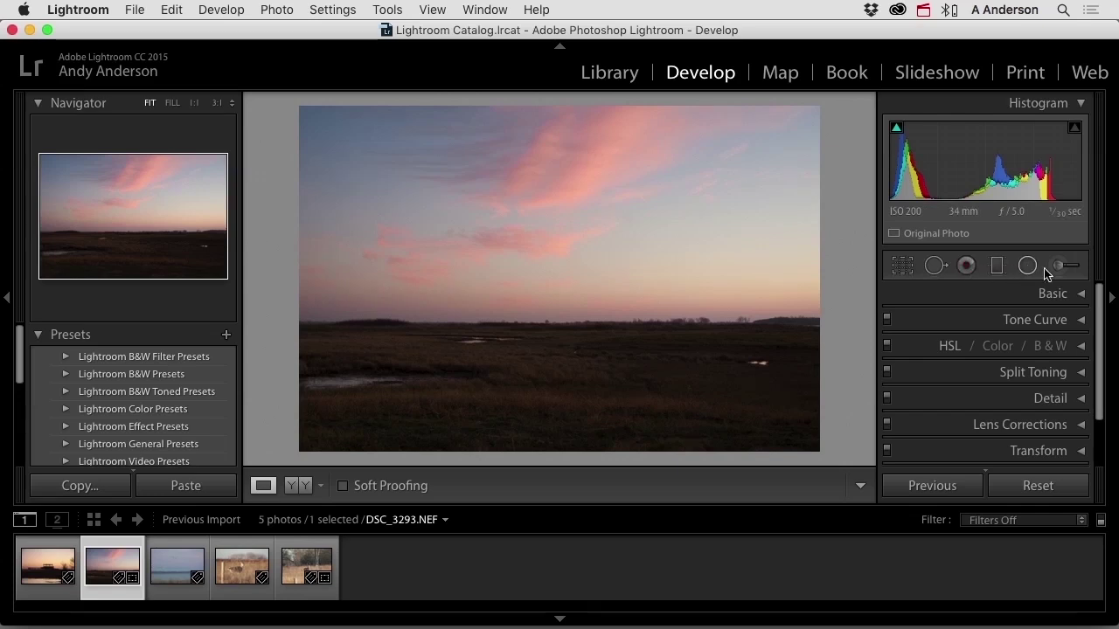
Add a graduated filter tilted along the horizon at +1.34 exposure, with edit pins set to Auto.
click(998, 265)
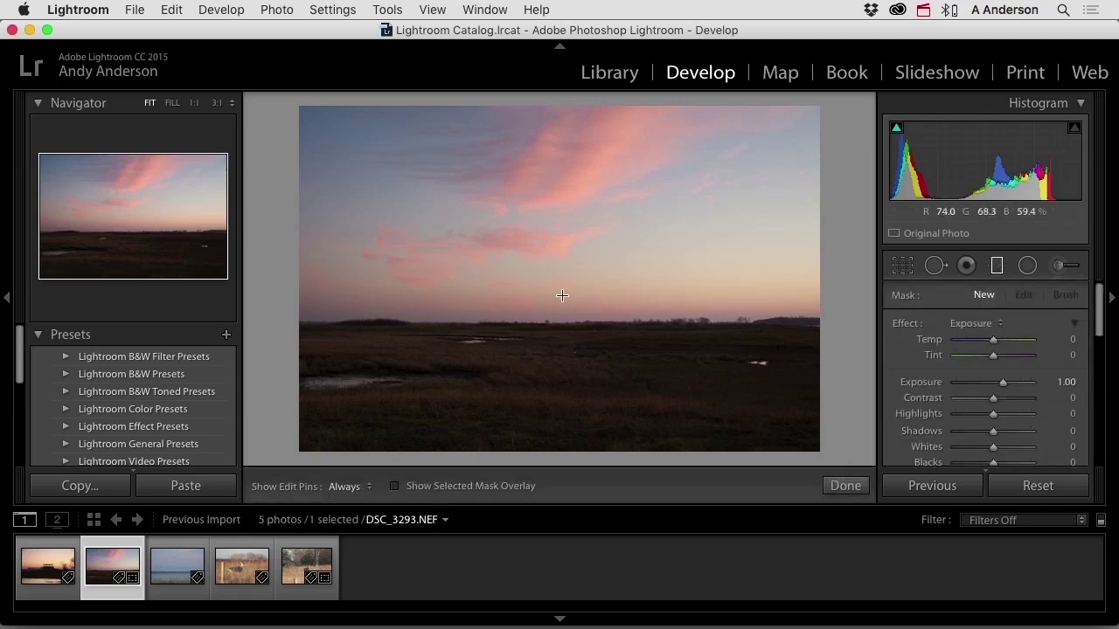
drag(545, 322, 545, 272)
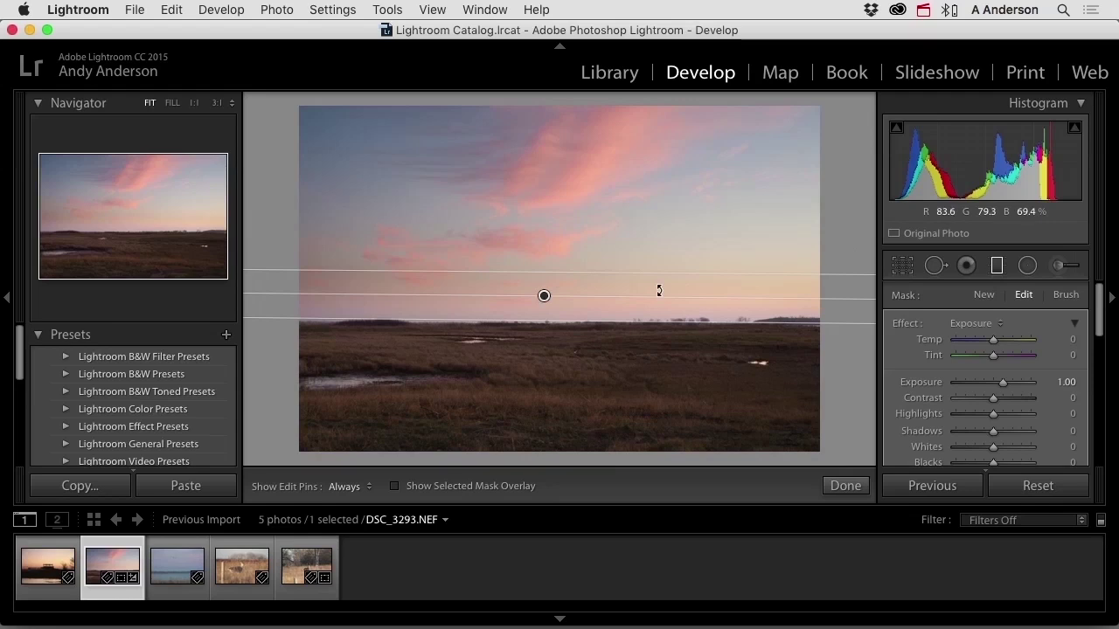
drag(660, 290, 700, 292)
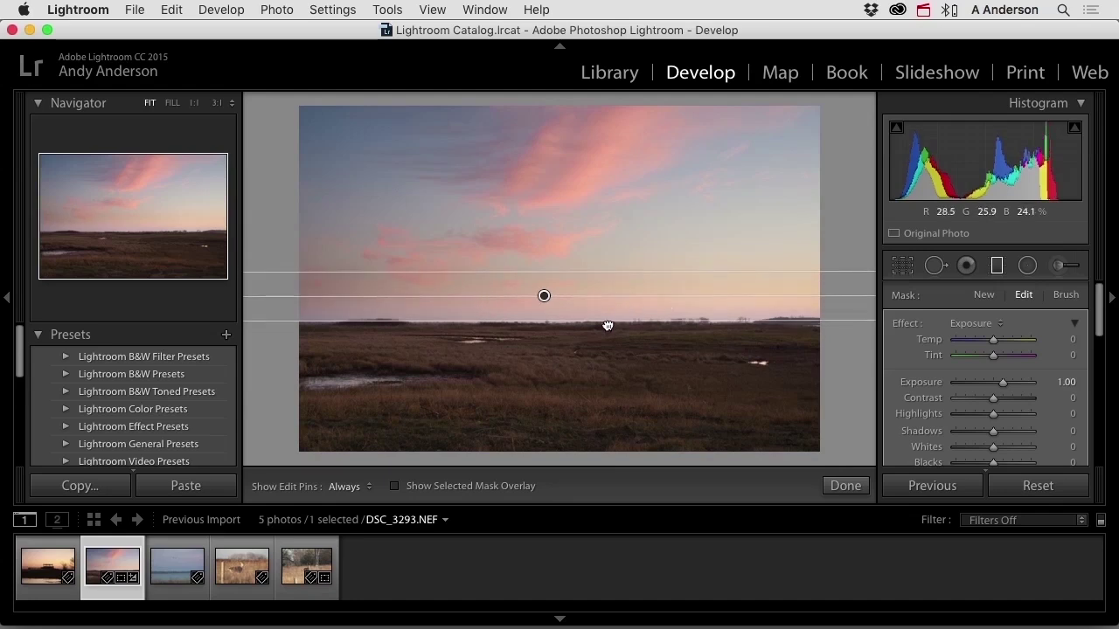
drag(607, 324, 604, 339)
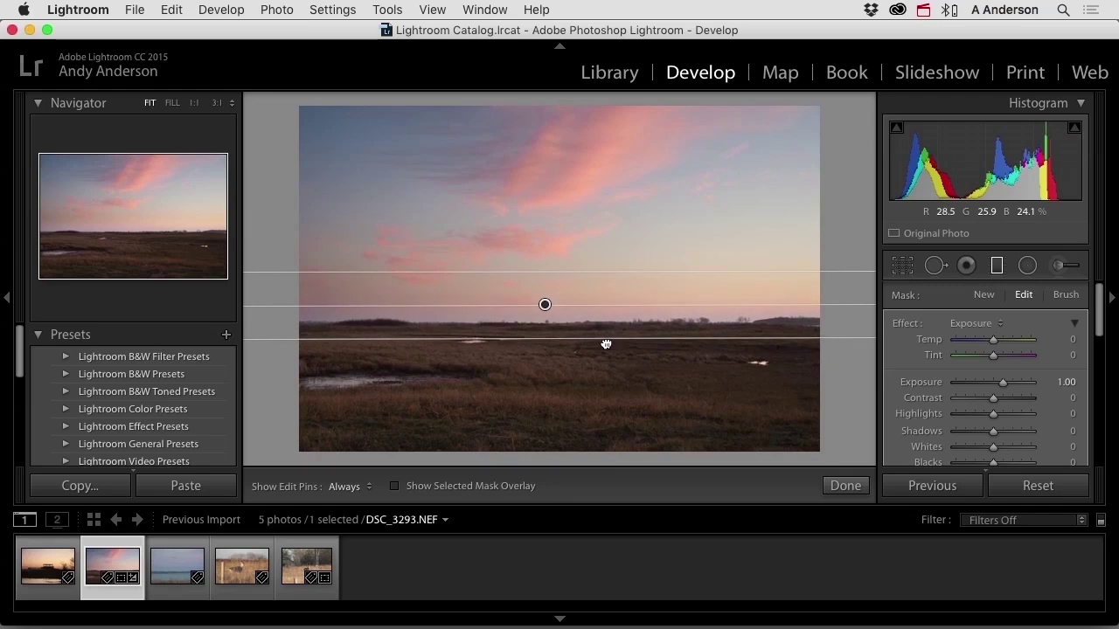
mouse_move(547, 304)
mouse_down()
mouse_move(547, 320)
mouse_move(562, 312)
mouse_up()
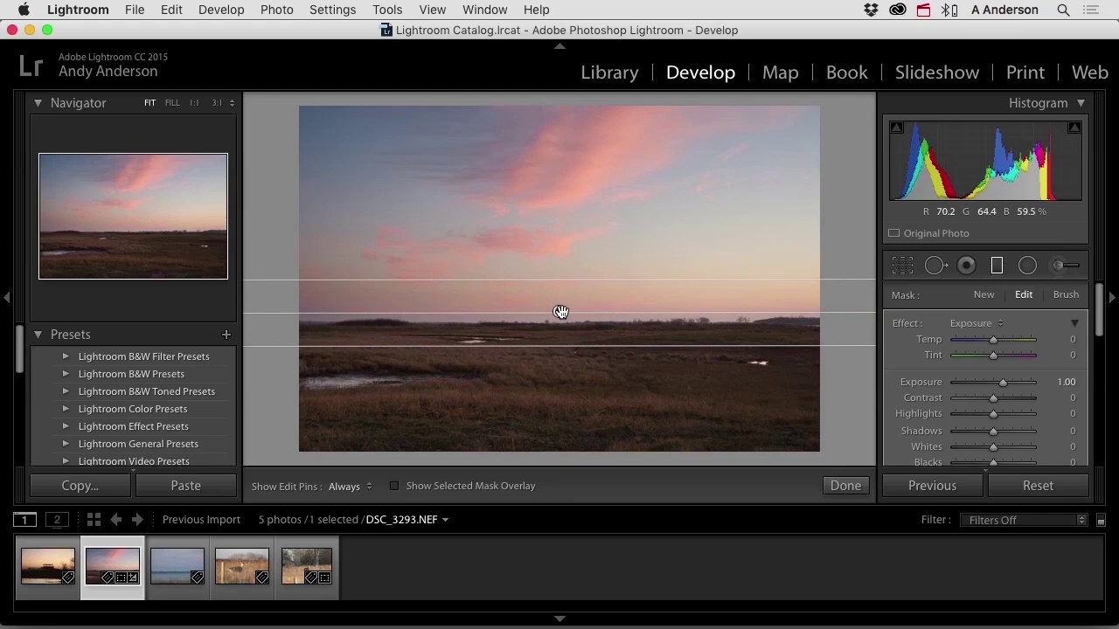
mouse_move(561, 312)
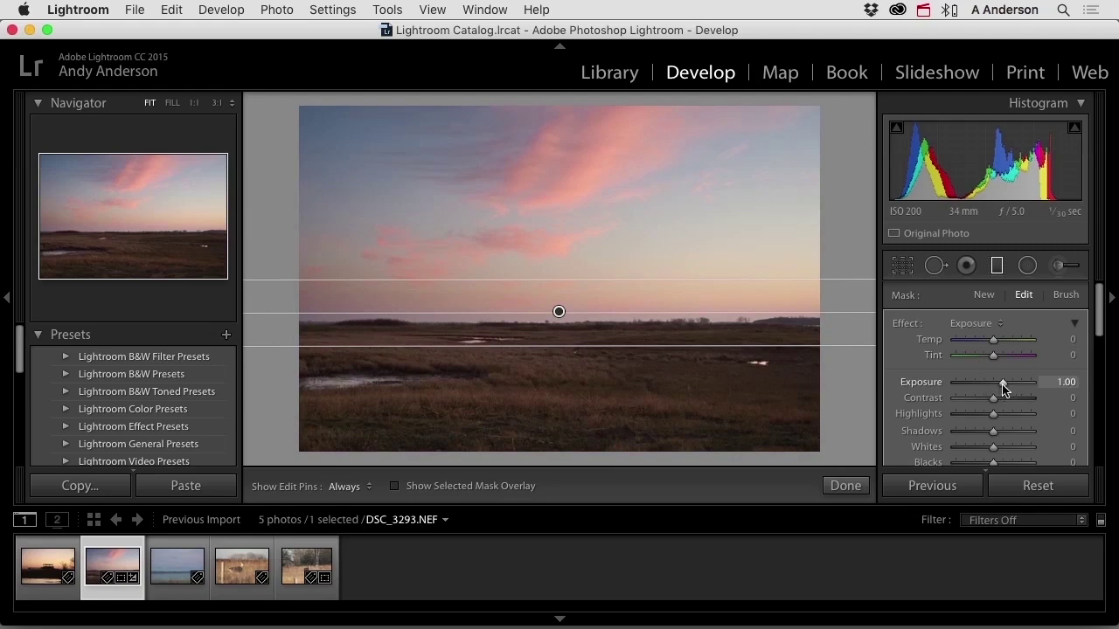
mouse_move(1005, 389)
mouse_down()
mouse_move(989, 385)
mouse_move(1010, 389)
mouse_up()
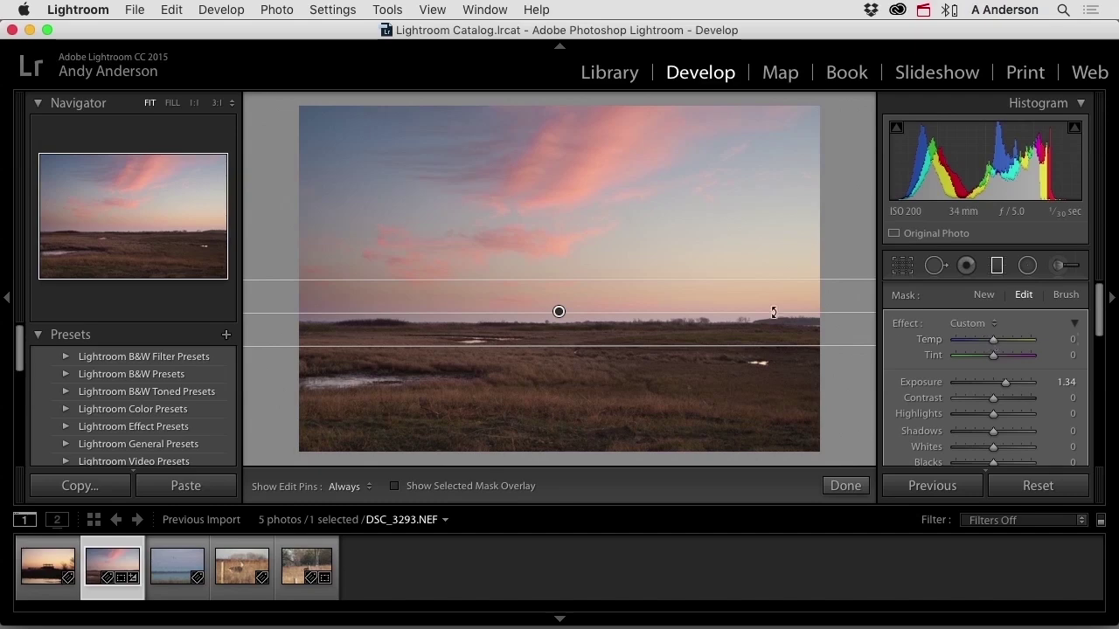
click(369, 488)
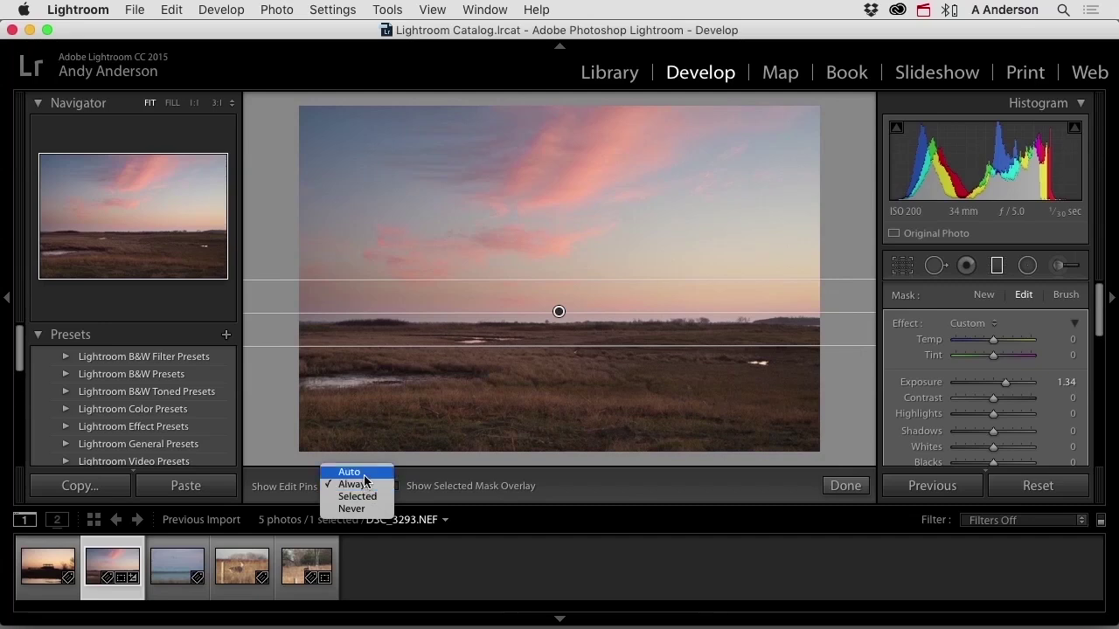
click(350, 472)
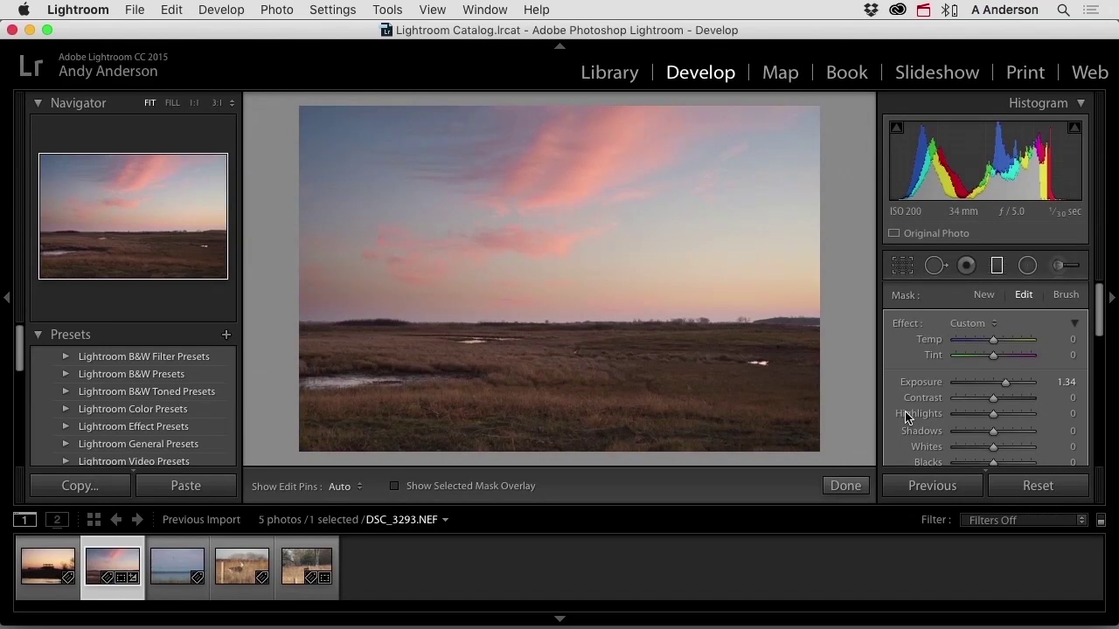
Compare the before and after views, then expand the HSL / Color / B&W adjustments.
key(backslash)
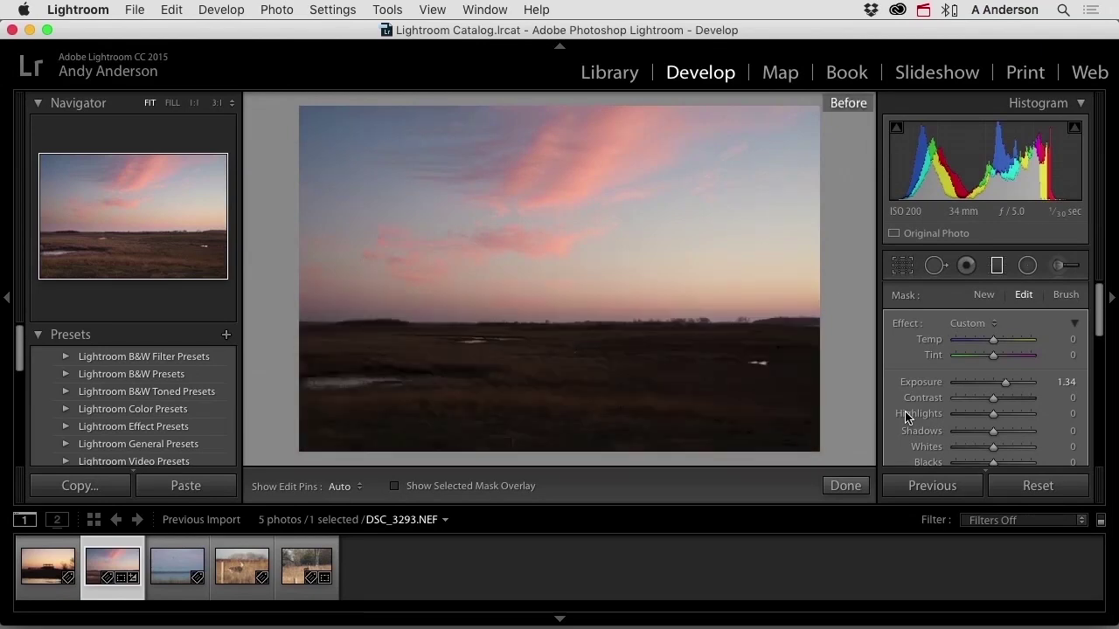
key(backslash)
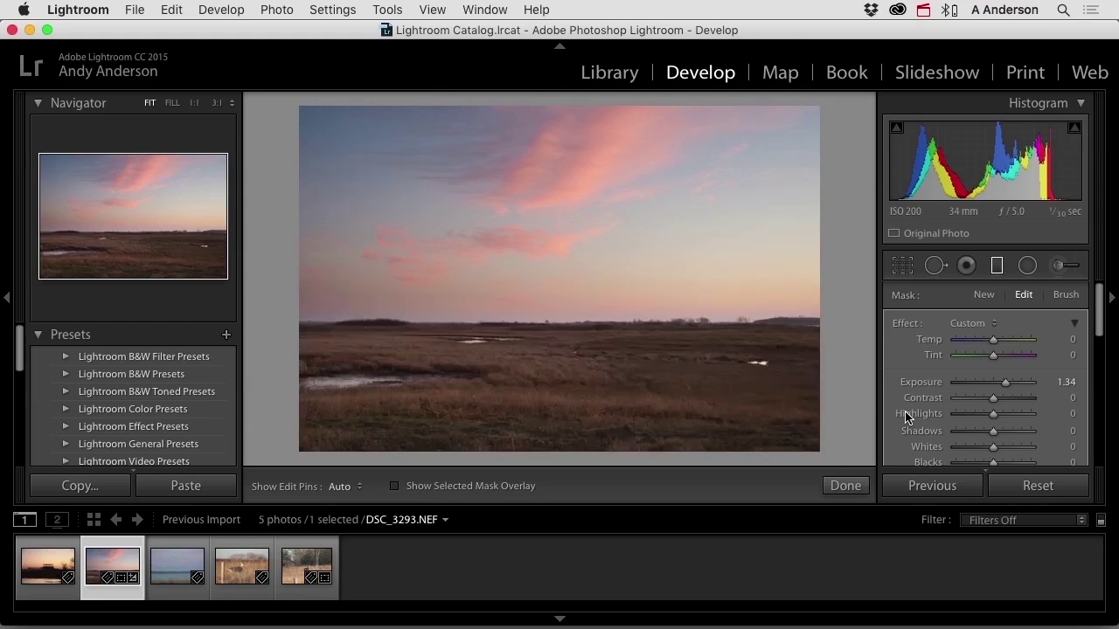
scroll(905, 411, down, 8)
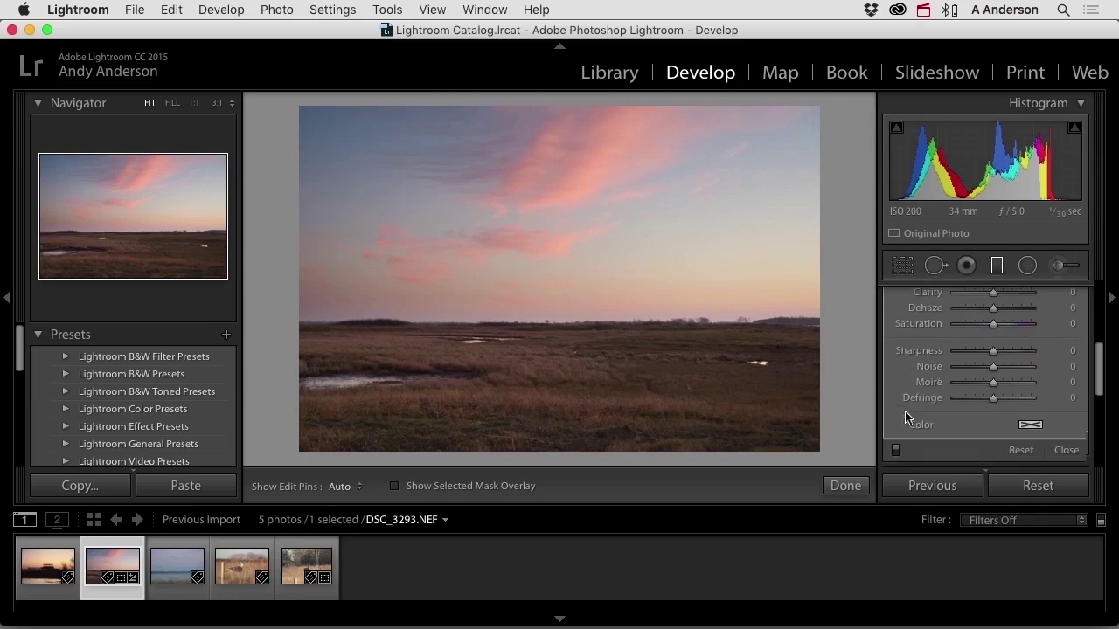
scroll(905, 417, down, 5)
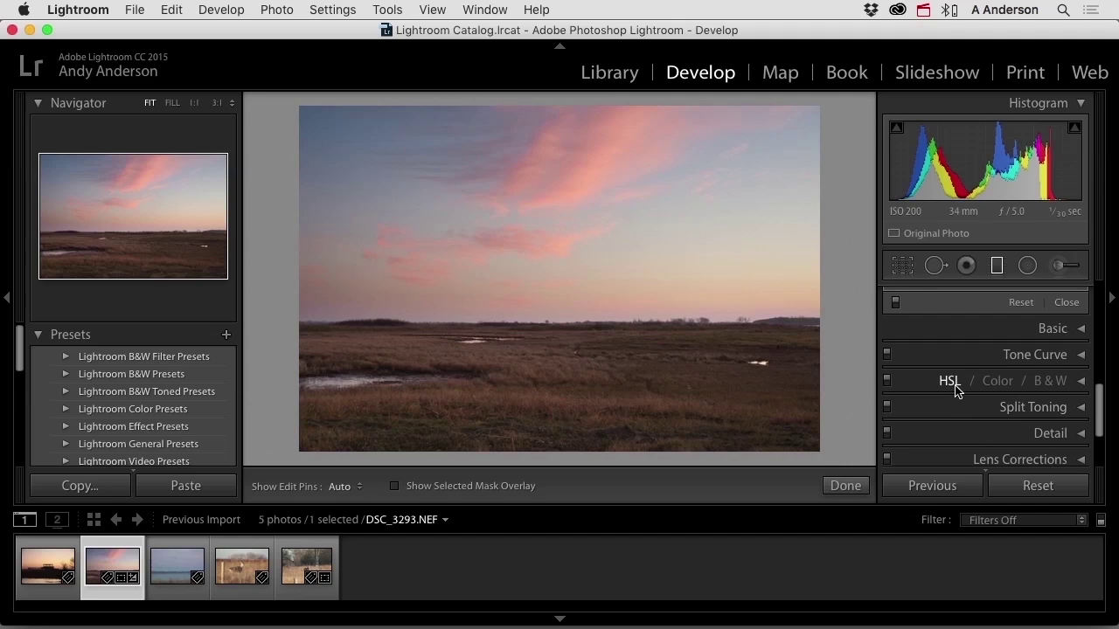
click(998, 385)
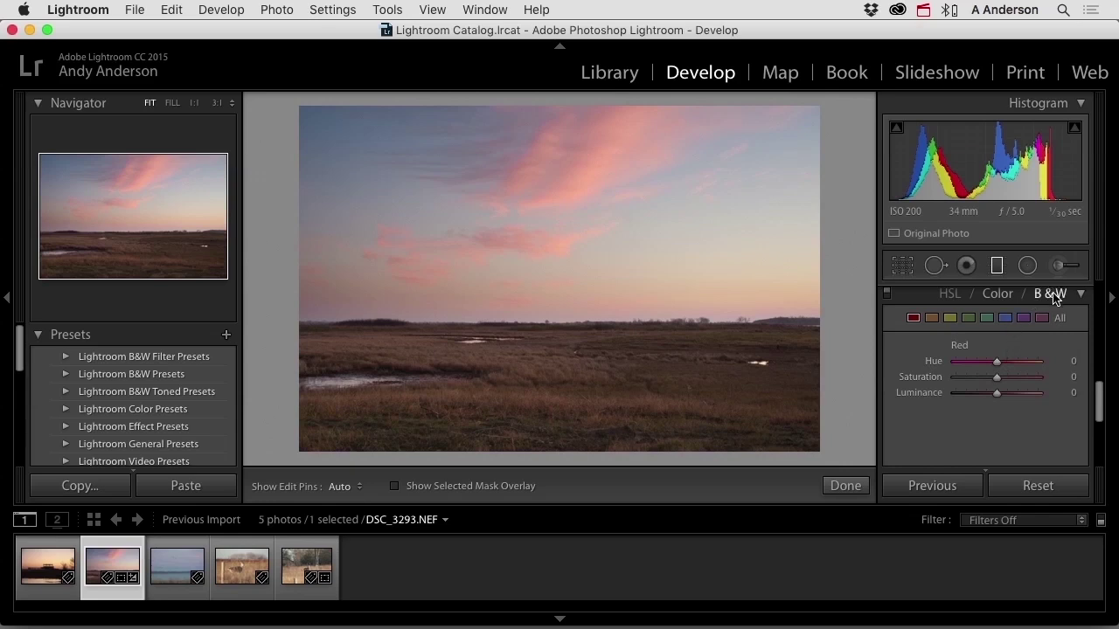
Close the graduated filter tool, keeping the +1.34 brightening on the sunset.
scroll(1003, 426, down, 5)
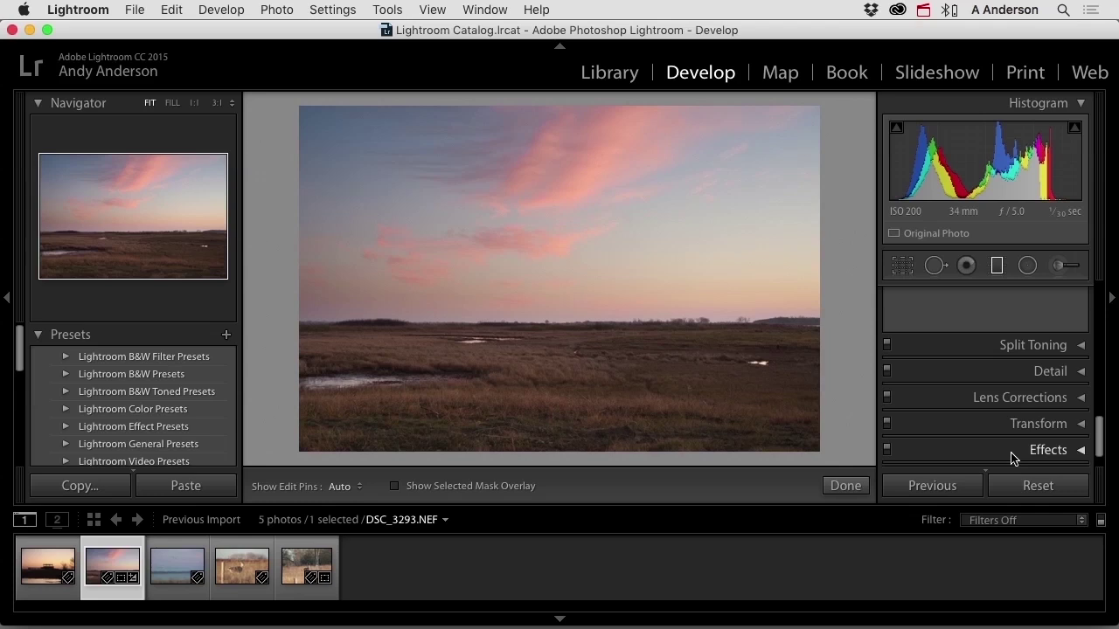
click(845, 487)
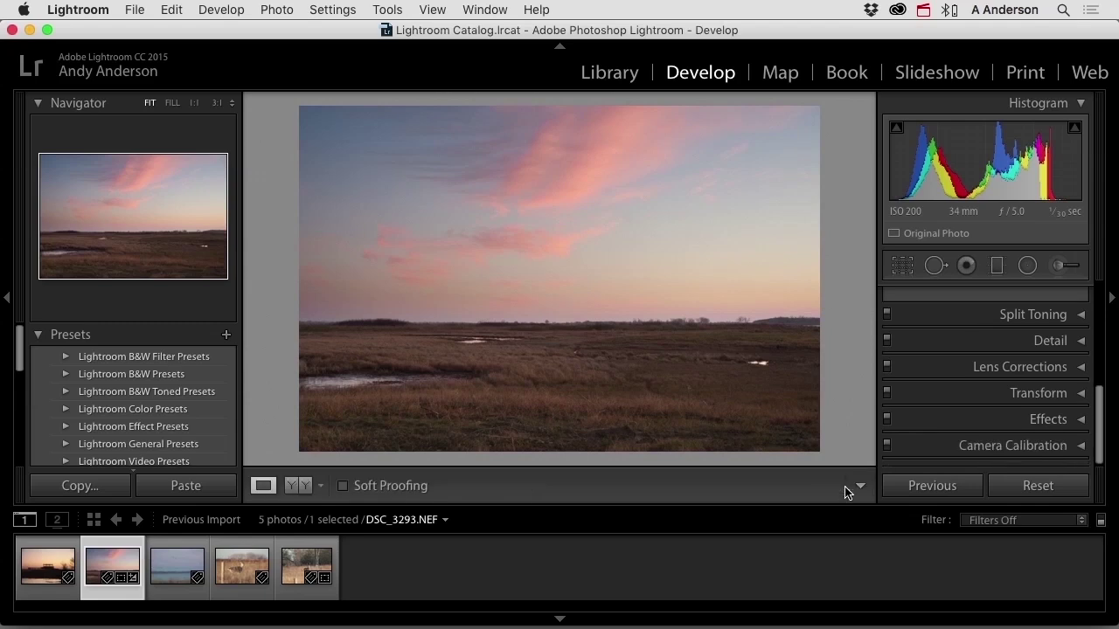